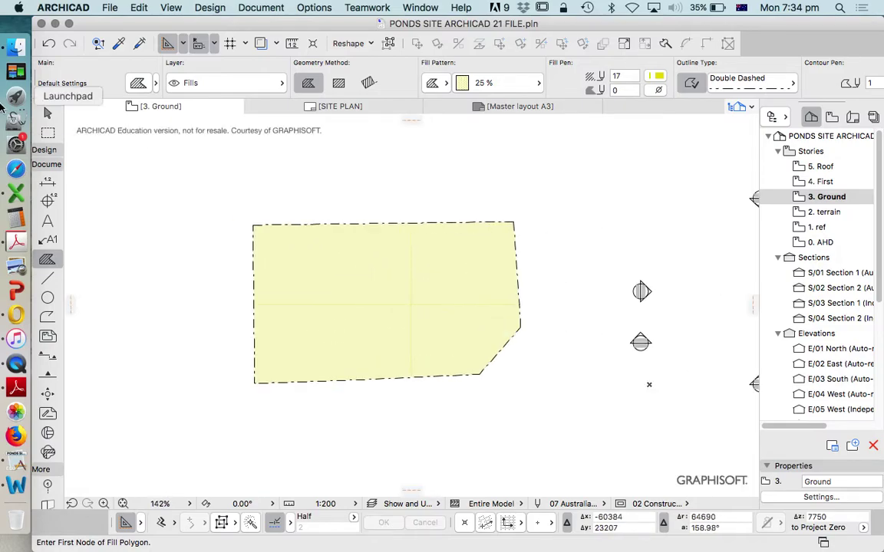
# Step: Measure the site fill's top edge at about 7.28° with a temporary line, then cancel it
pyautogui.click(48, 278)
pyautogui.scroll(4, 290, 231)
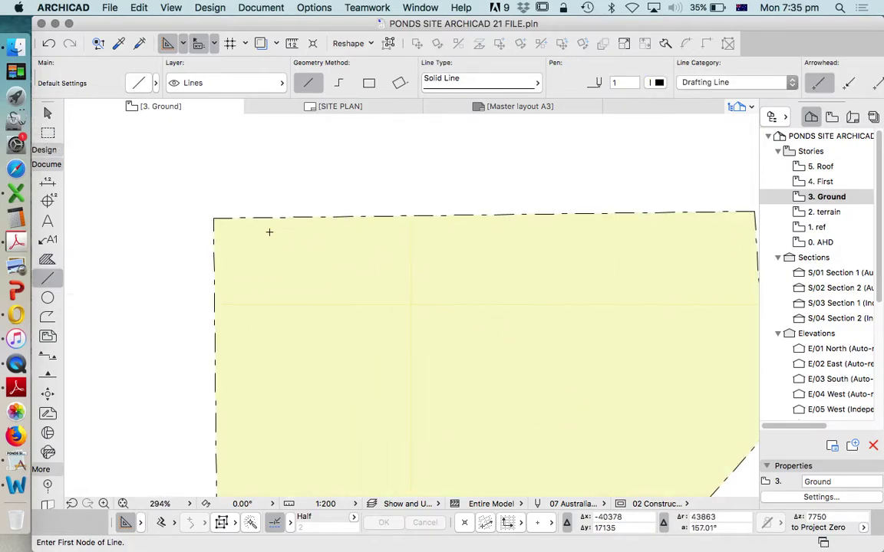
pyautogui.click(215, 222)
pyautogui.scroll(-4, 215, 222)
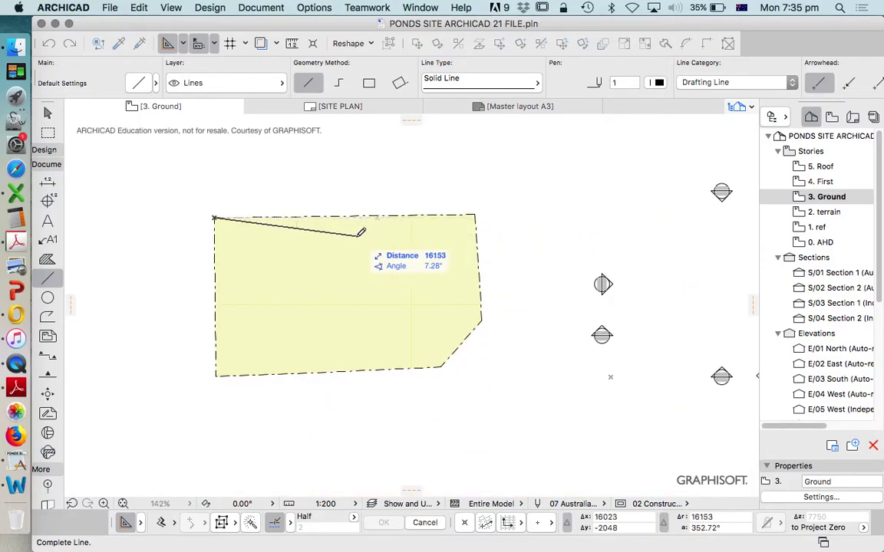
pyautogui.press('Escape')
pyautogui.scroll(-5, 381, 282)
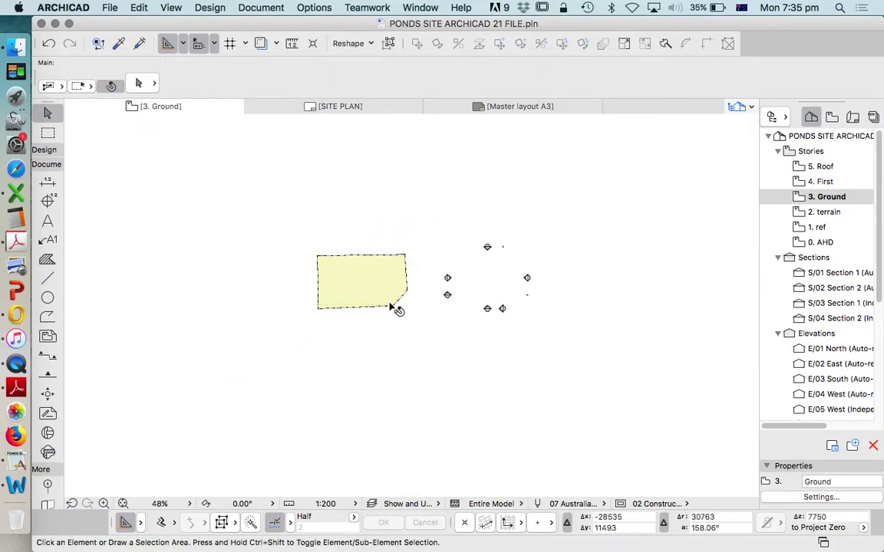
pyautogui.scroll(-3, 396, 306)
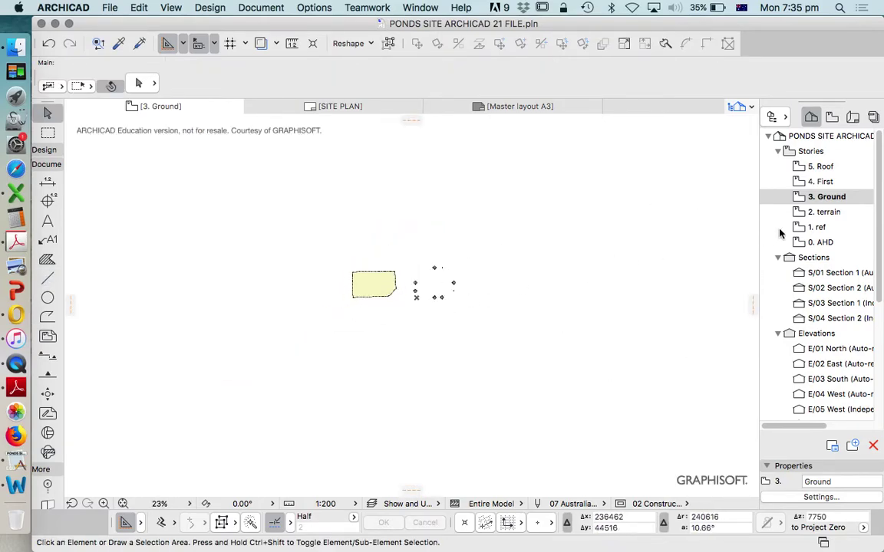
# Step: On the 1. ref story, change the plan scale from 1:200 to 1:100
pyautogui.doubleClick(817, 213)
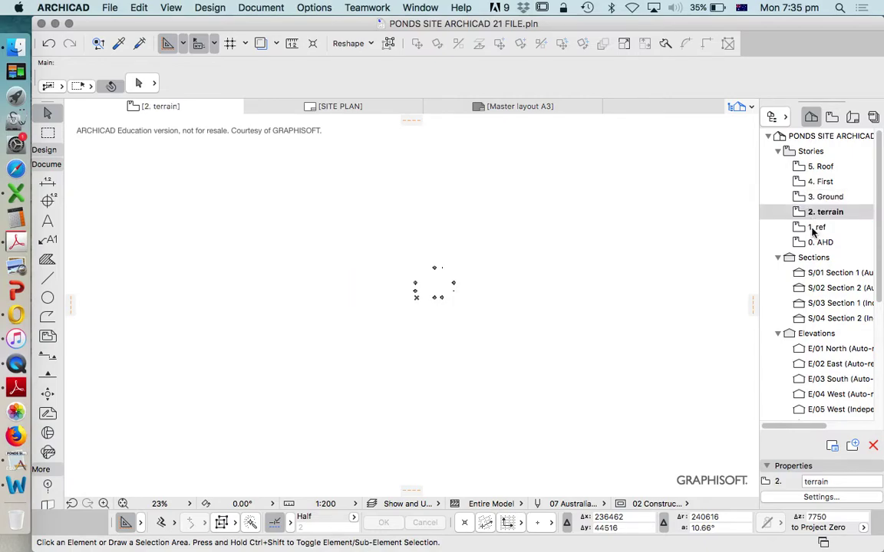
pyautogui.doubleClick(817, 227)
pyautogui.scroll(-3, 478, 291)
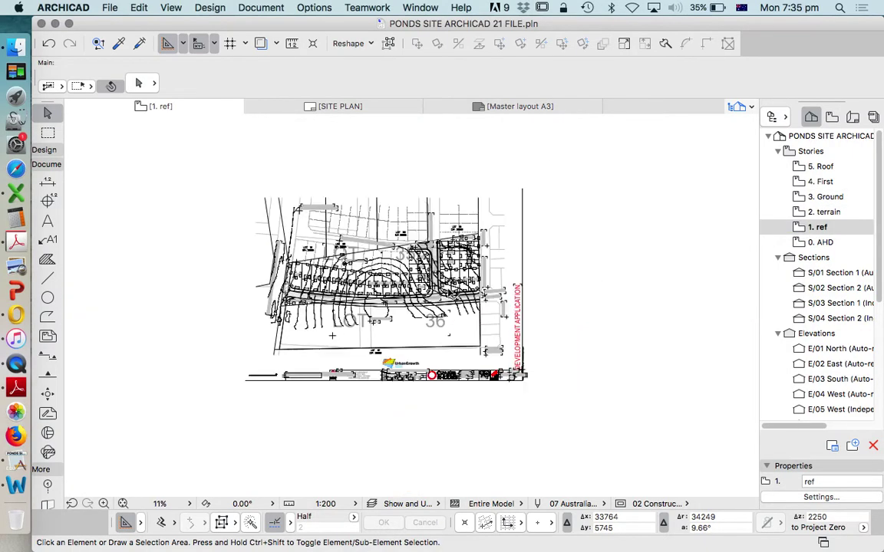
pyautogui.click(506, 307)
pyautogui.click(325, 503)
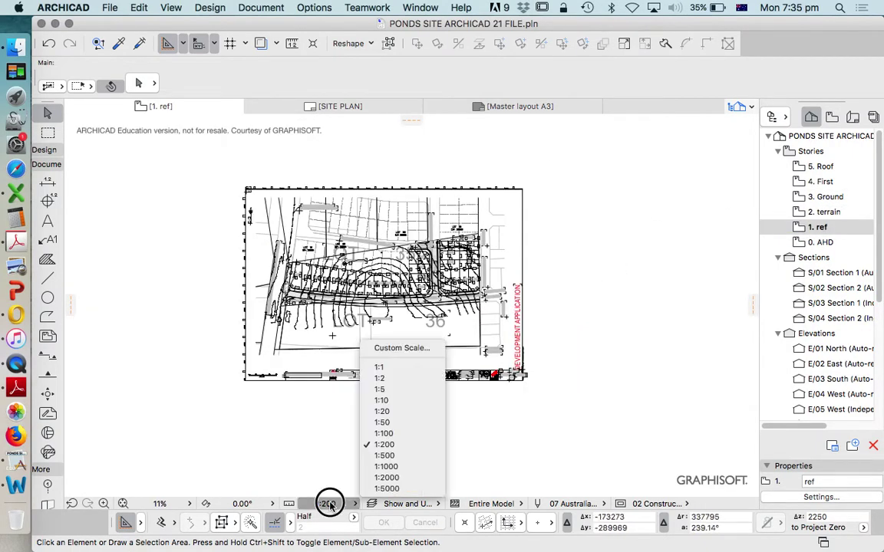
pyautogui.click(425, 435)
pyautogui.scroll(3, 420, 283)
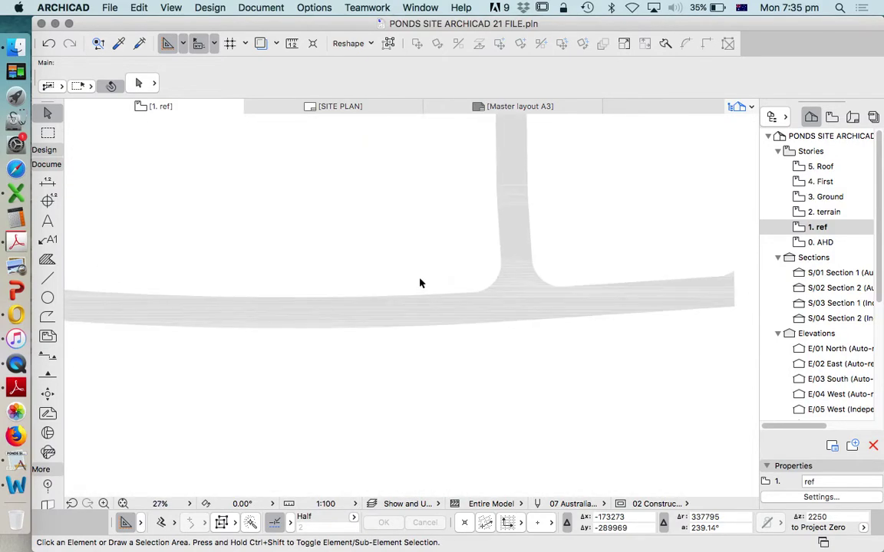
pyautogui.scroll(-2, 491, 296)
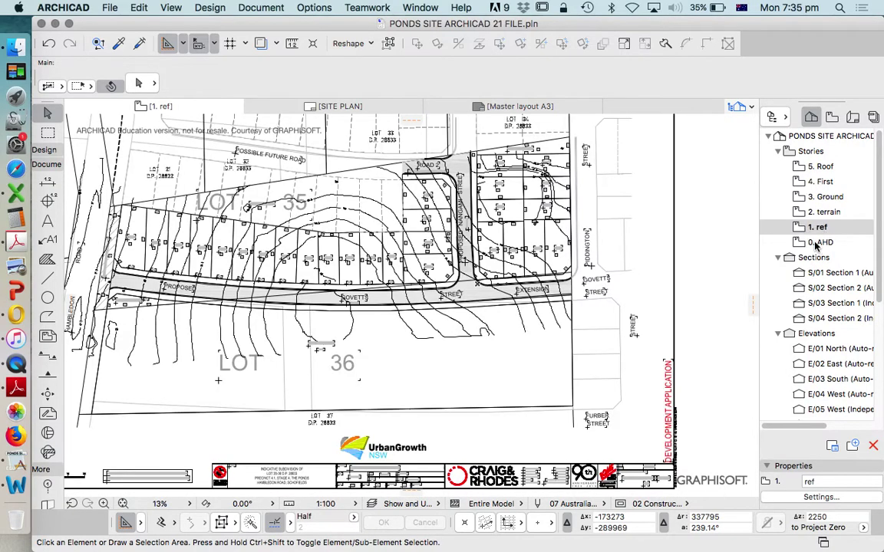
# Step: Return to the 3. Ground story, passing through the 0. AHD story
pyautogui.doubleClick(817, 242)
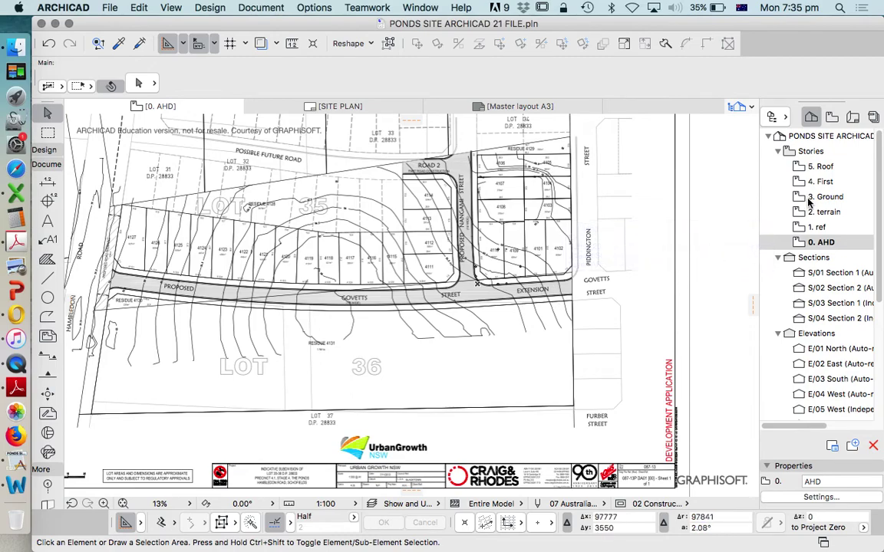
pyautogui.doubleClick(825, 197)
pyautogui.scroll(-3, 518, 292)
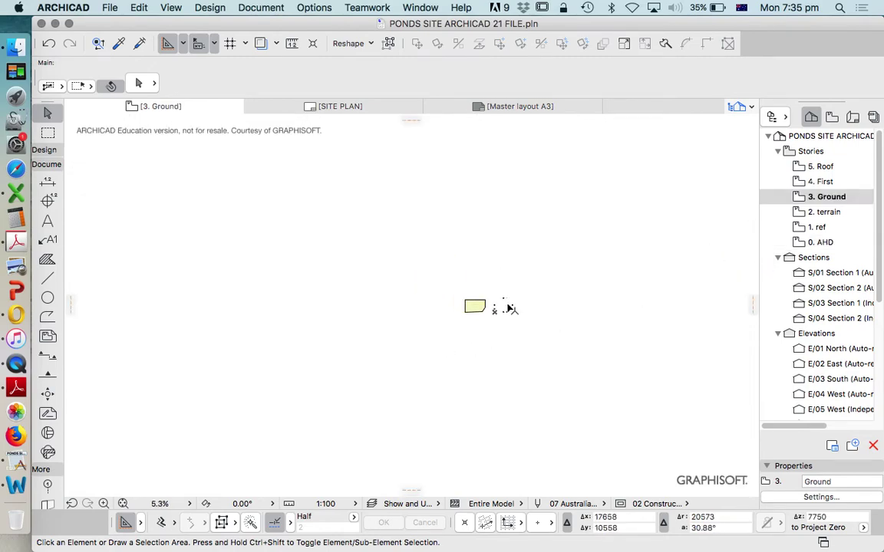
pyautogui.scroll(4, 510, 309)
pyautogui.scroll(-3, 529, 315)
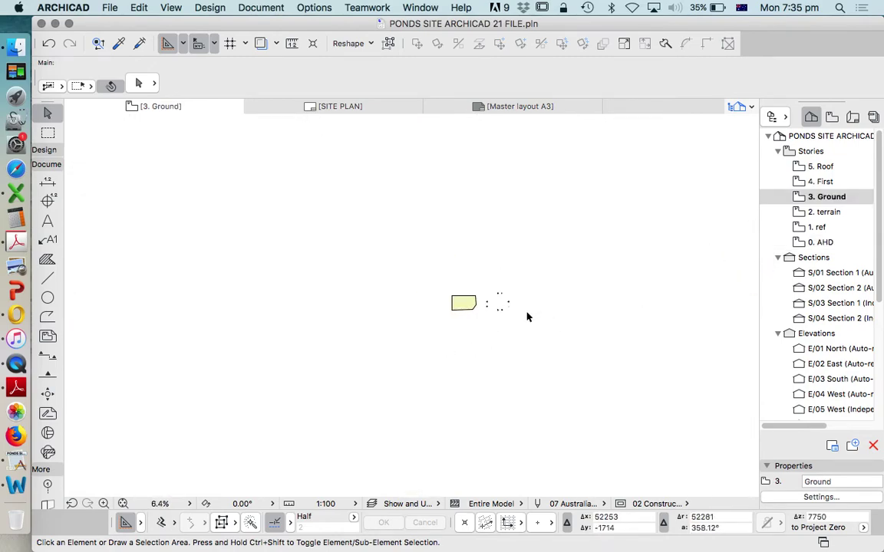
pyautogui.scroll(6, 499, 300)
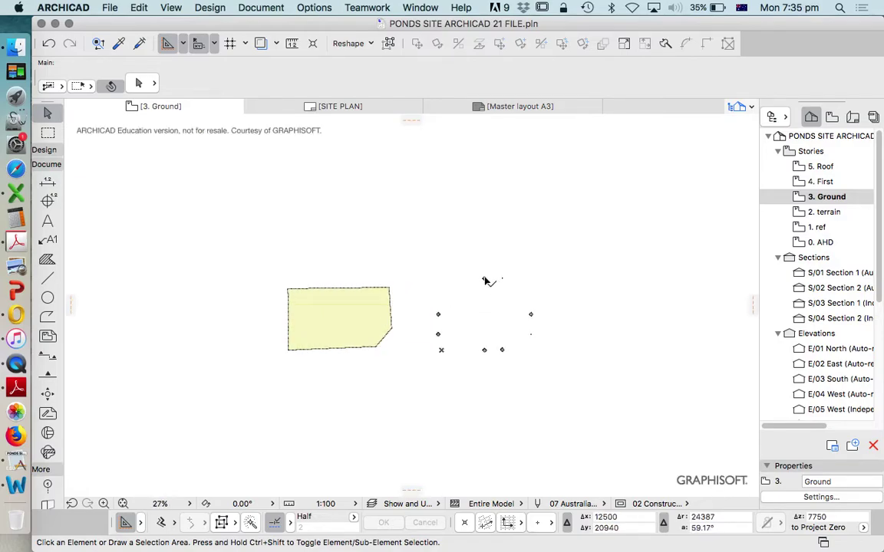
# Step: Hide the West elevation marker's layer and bring up the section marker's context menu
pyautogui.click(490, 300)
pyautogui.scroll(1, 495, 311)
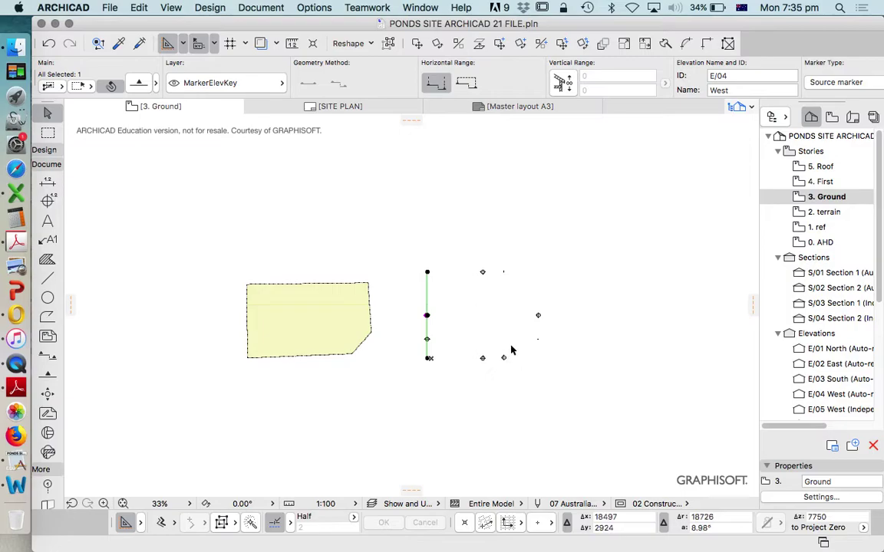
pyautogui.rightClick(556, 223)
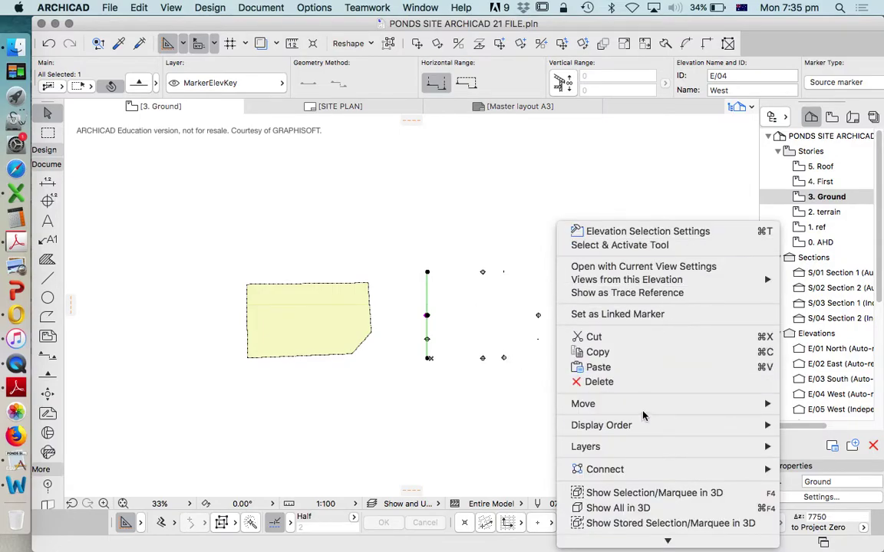
pyautogui.moveTo(656, 448)
pyautogui.click(840, 463)
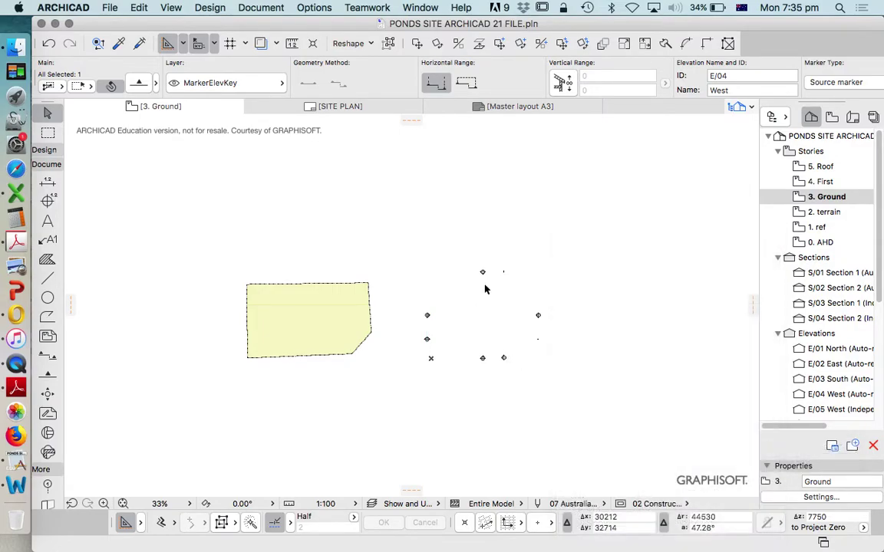
pyautogui.click(501, 360)
pyautogui.rightClick(527, 223)
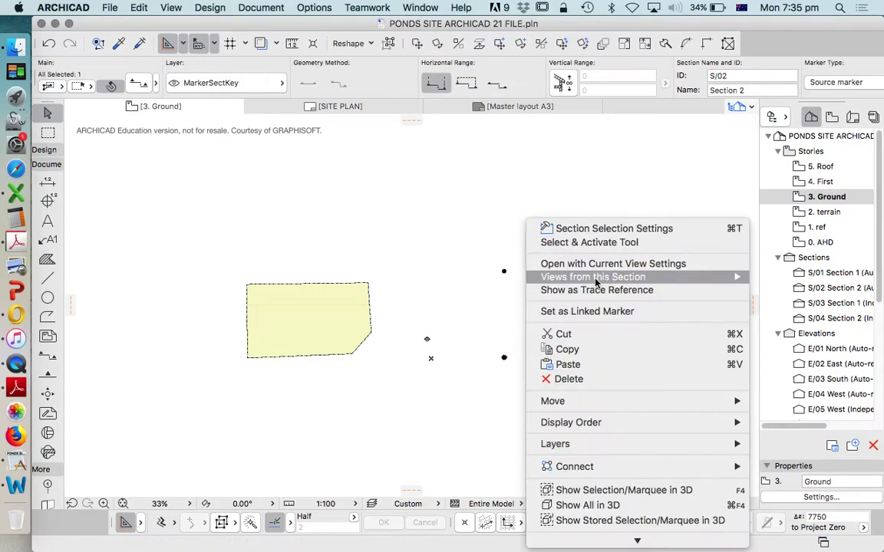
# Step: Hide the section marker's layer, then zoom out and suspend groups
pyautogui.moveTo(732, 445)
pyautogui.click(785, 458)
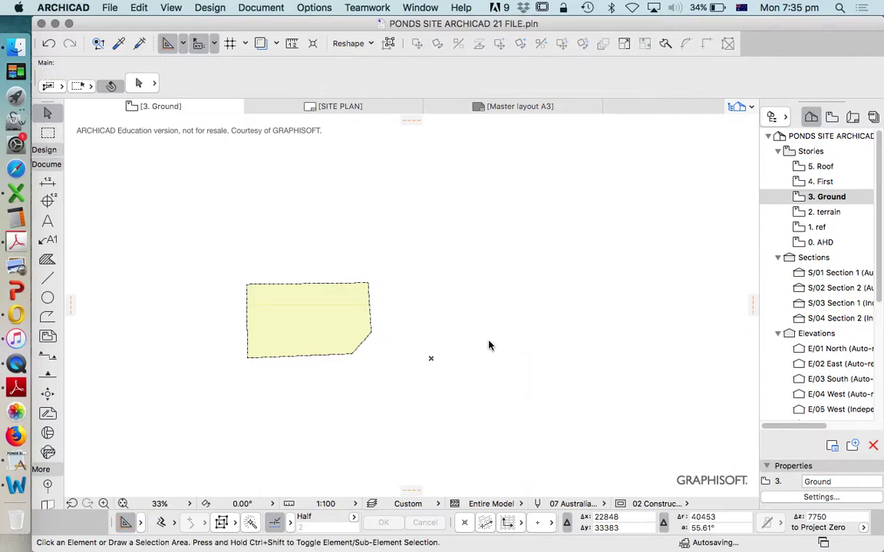
pyautogui.scroll(-5, 495, 330)
pyautogui.scroll(-4, 494, 330)
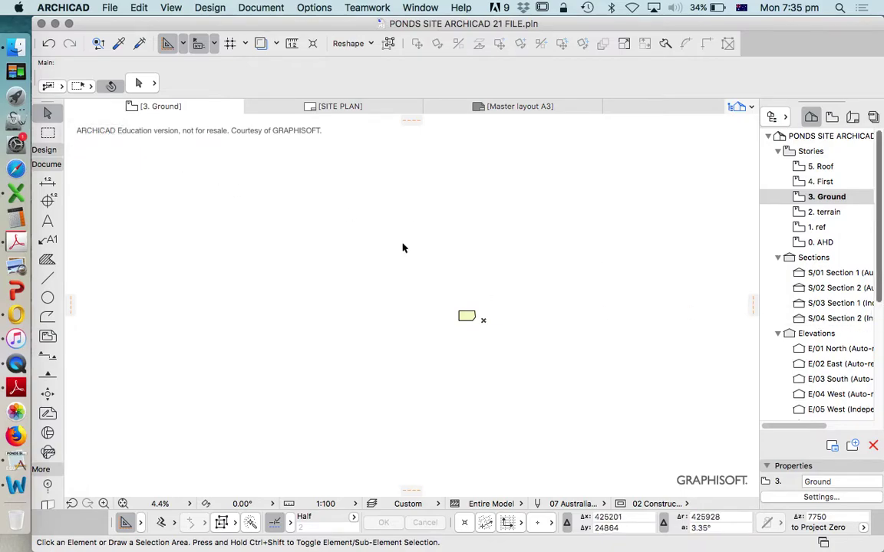
pyautogui.click(388, 44)
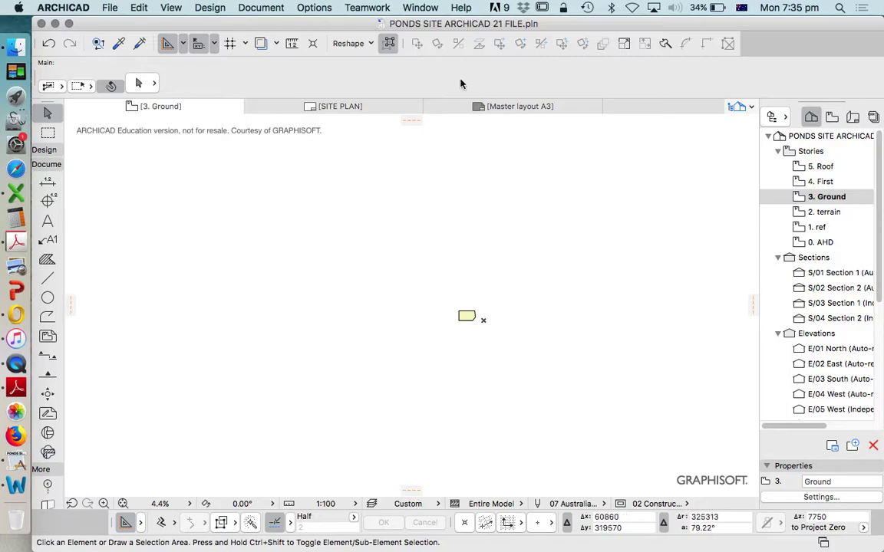
pyautogui.scroll(-3, 428, 256)
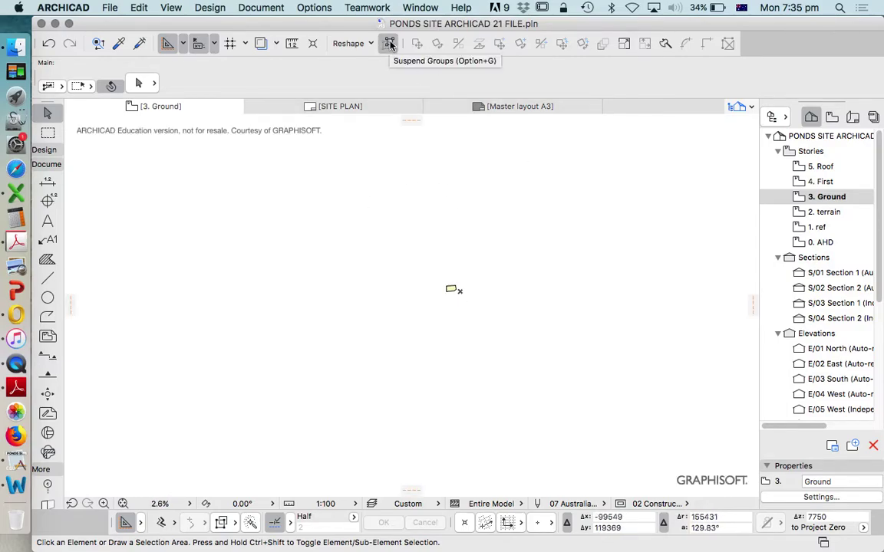
# Step: With the Marquee tool active, show the 0. AHD story as a trace reference
pyautogui.click(47, 132)
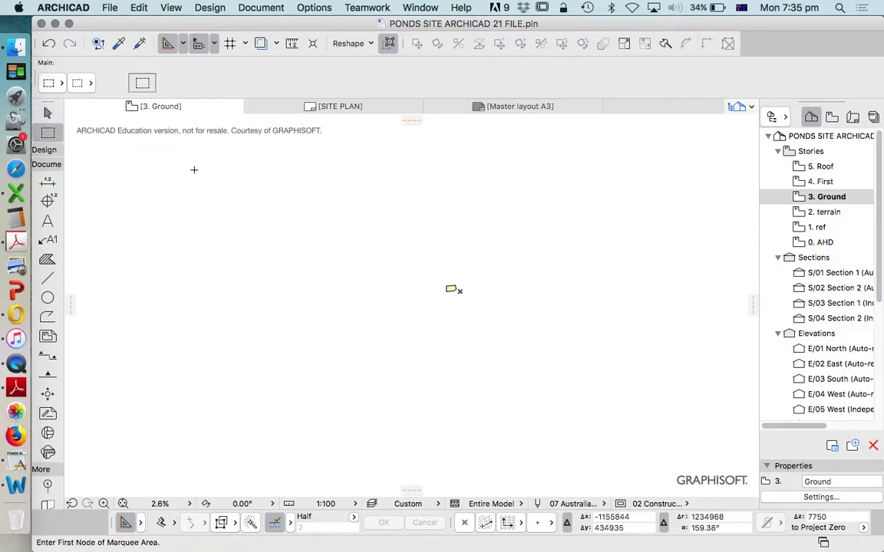
pyautogui.rightClick(824, 243)
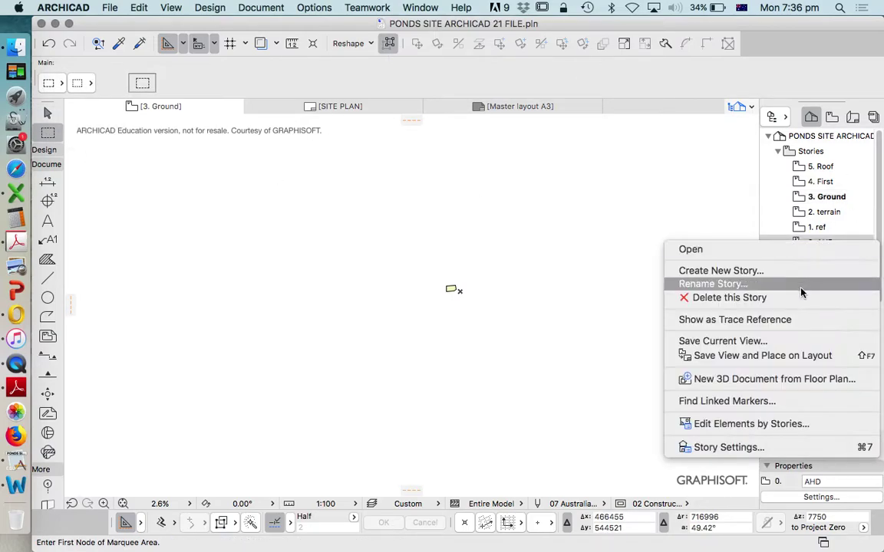
pyautogui.click(726, 318)
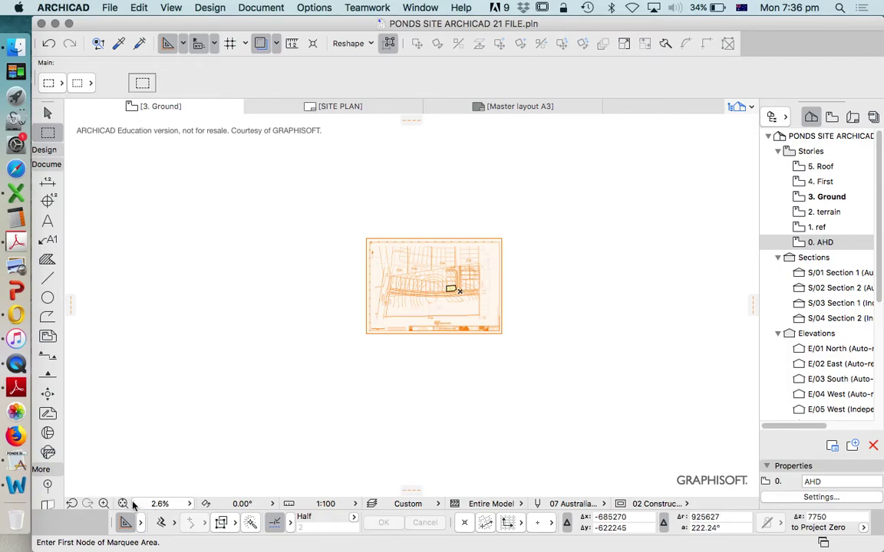
pyautogui.scroll(3, 430, 284)
pyautogui.scroll(-3, 425, 285)
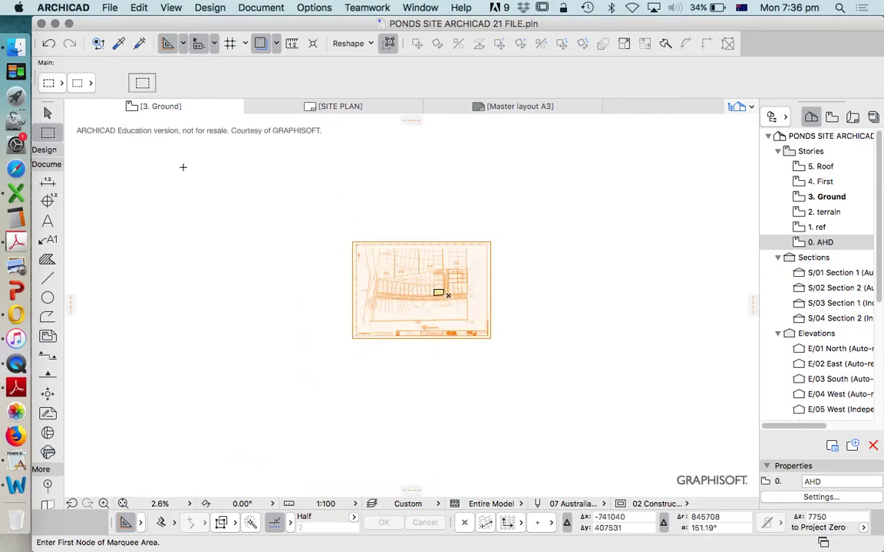
# Step: Draw a marquee area enclosing the whole site drawing
pyautogui.click(300, 167)
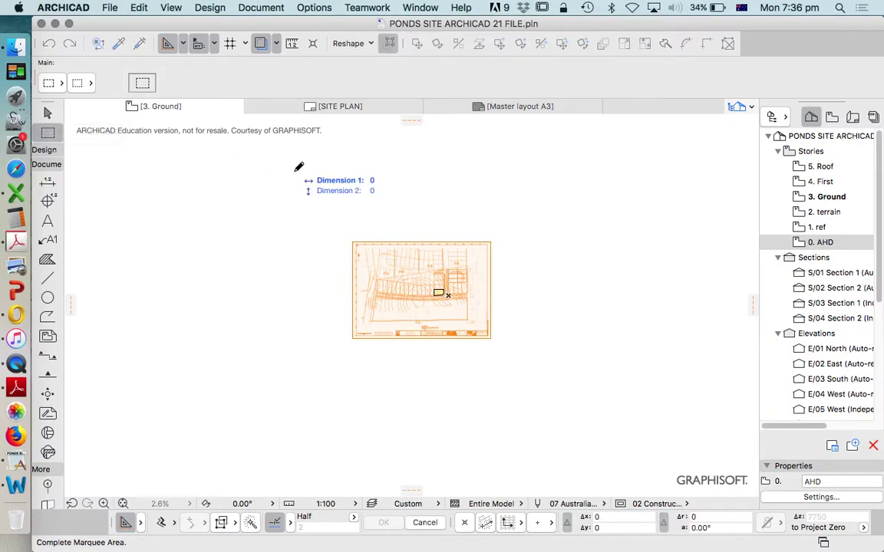
pyautogui.click(577, 410)
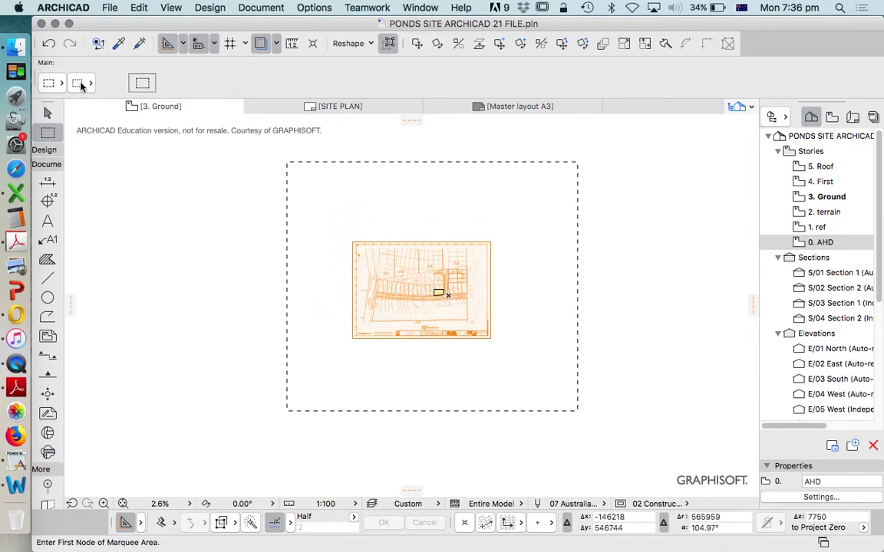
pyautogui.click(55, 84)
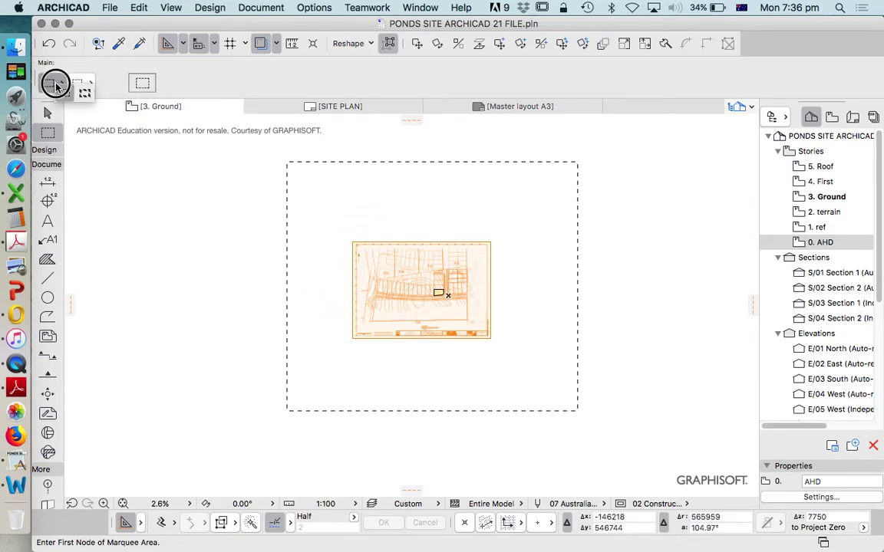
# Step: Use a rotated marquee shape, then select every layer in Layer Settings and confirm with OK
pyautogui.click(85, 94)
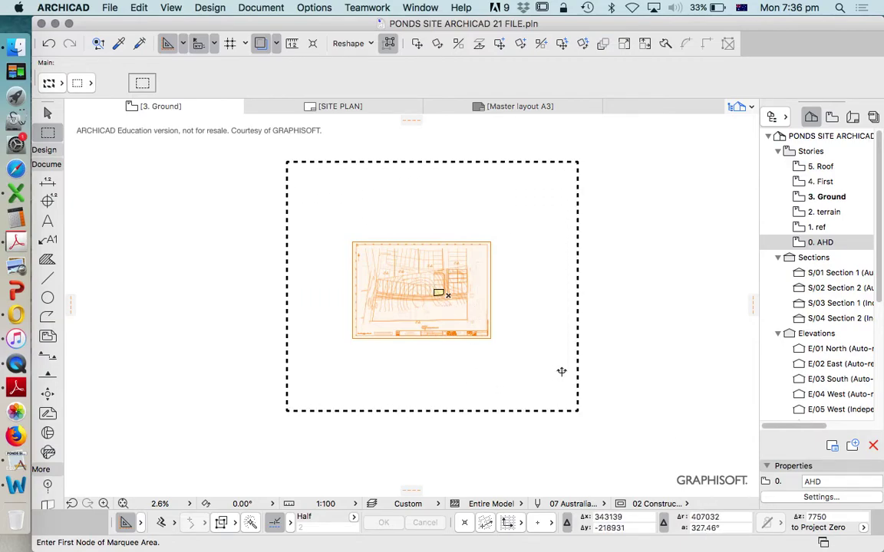
pyautogui.click(314, 8)
pyautogui.moveTo(342, 24)
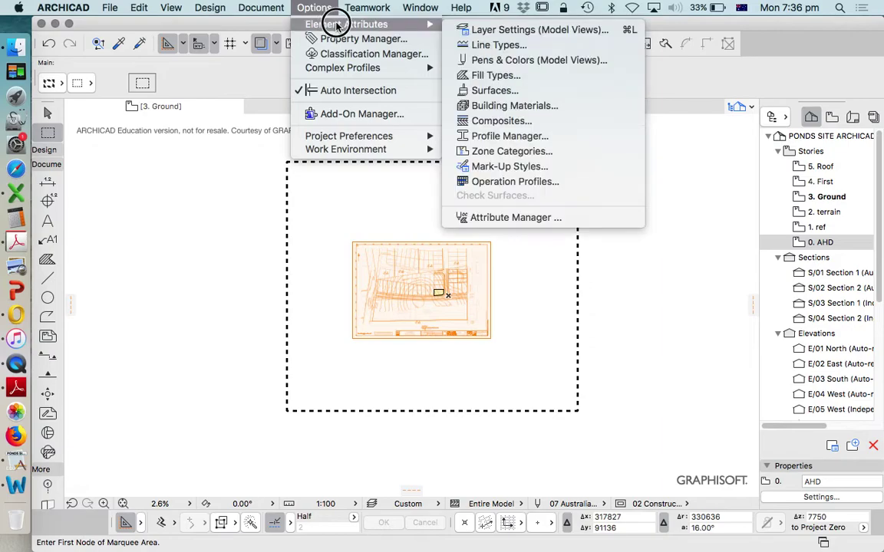
pyautogui.click(504, 30)
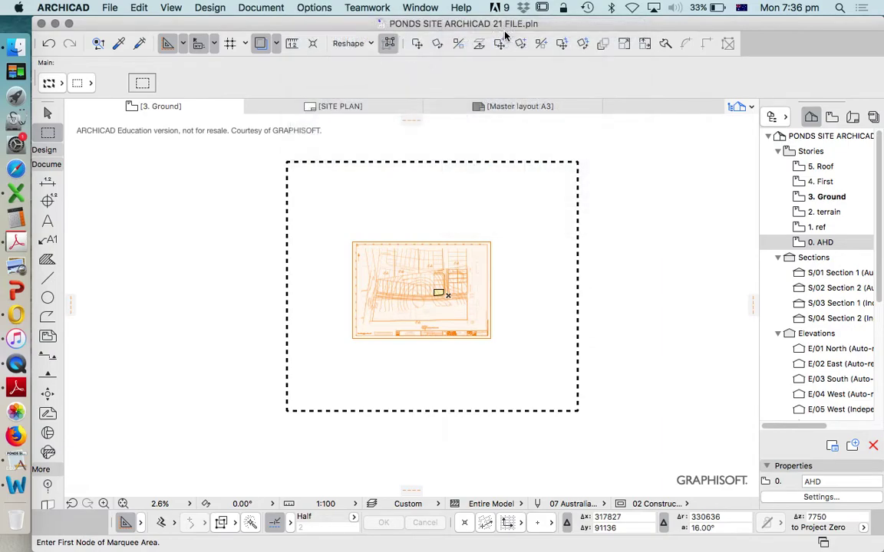
pyautogui.click(453, 182)
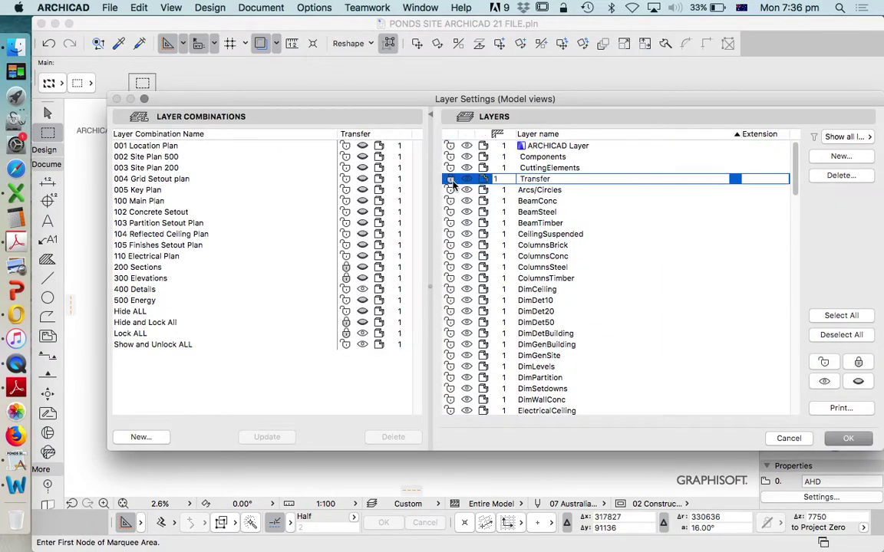
pyautogui.click(841, 316)
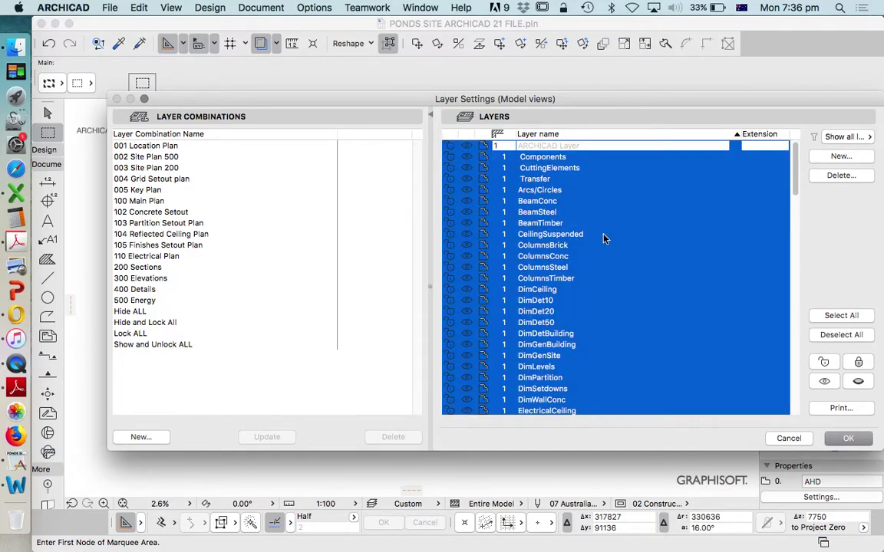
pyautogui.click(853, 438)
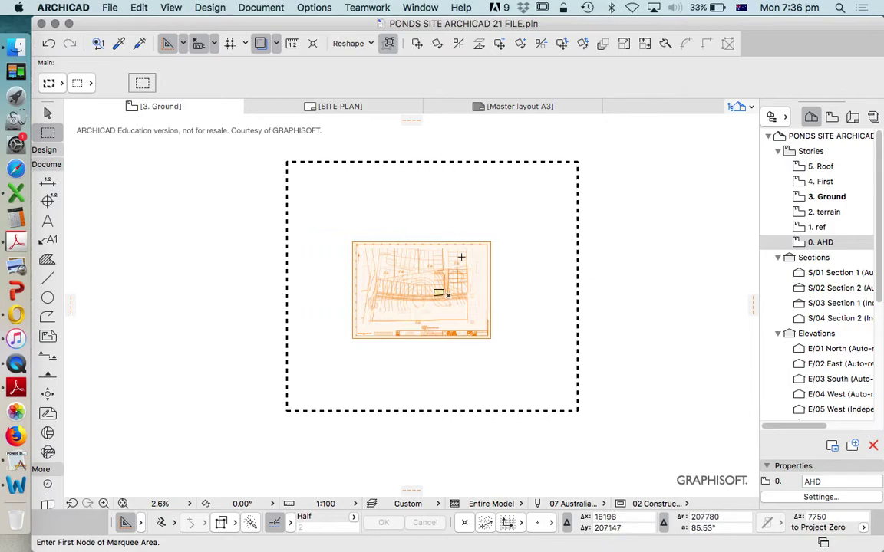
# Step: Start the Edit > Move > Rotate command on the selected elements
pyautogui.scroll(2, 461, 257)
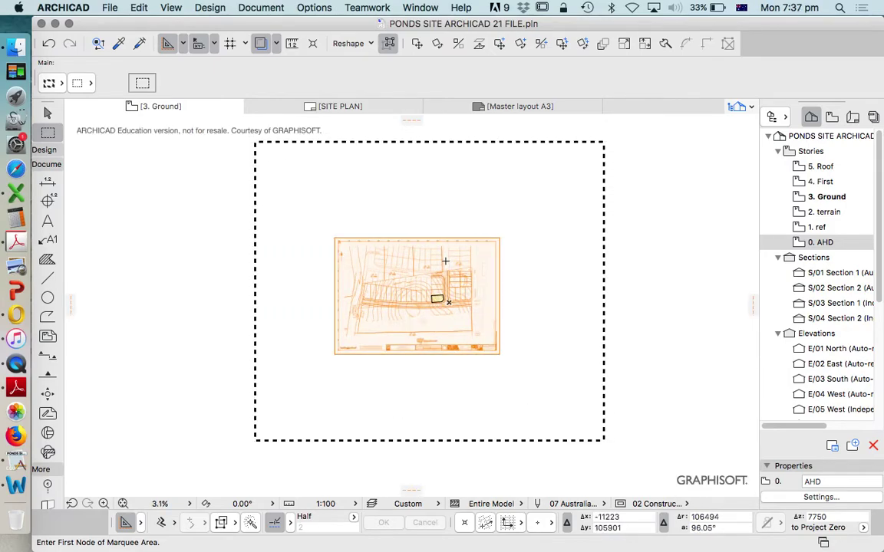
pyautogui.scroll(5, 441, 299)
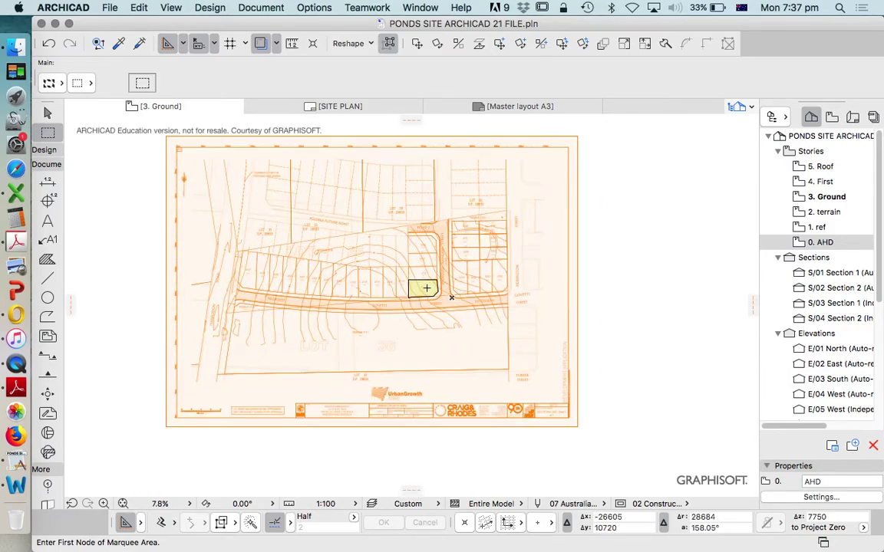
pyautogui.scroll(-5, 470, 259)
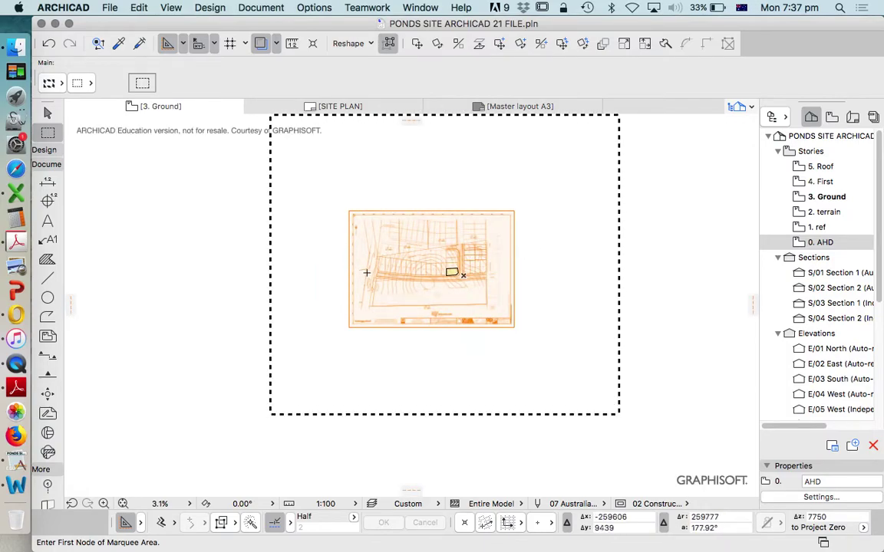
pyautogui.scroll(-1, 367, 272)
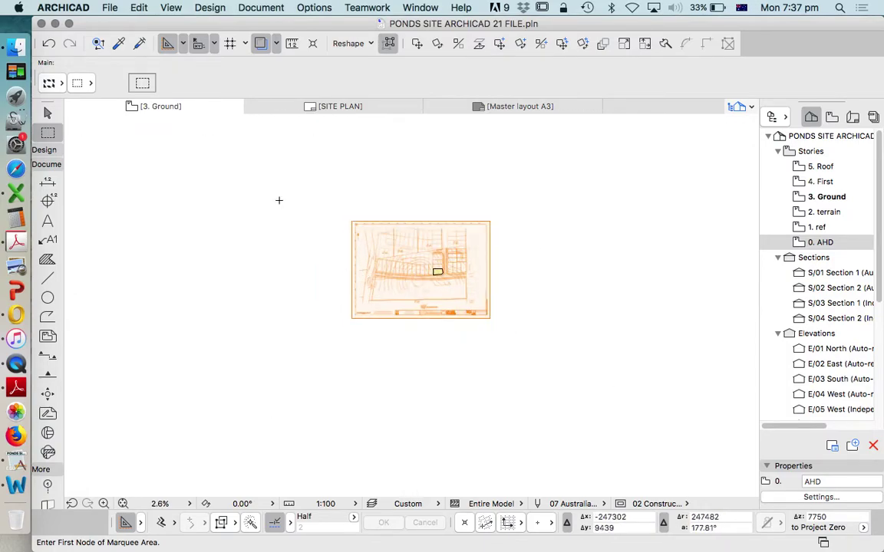
pyautogui.click(139, 7)
pyautogui.moveTo(208, 248)
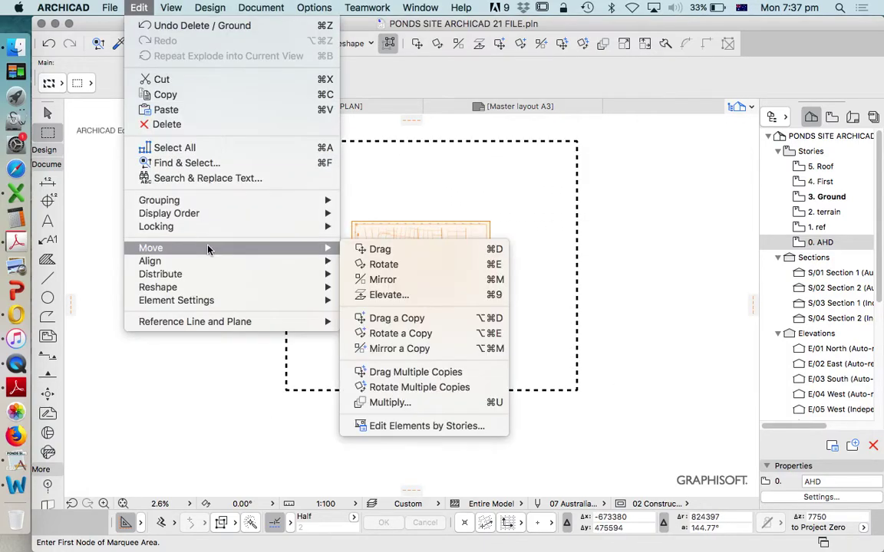
pyautogui.click(457, 263)
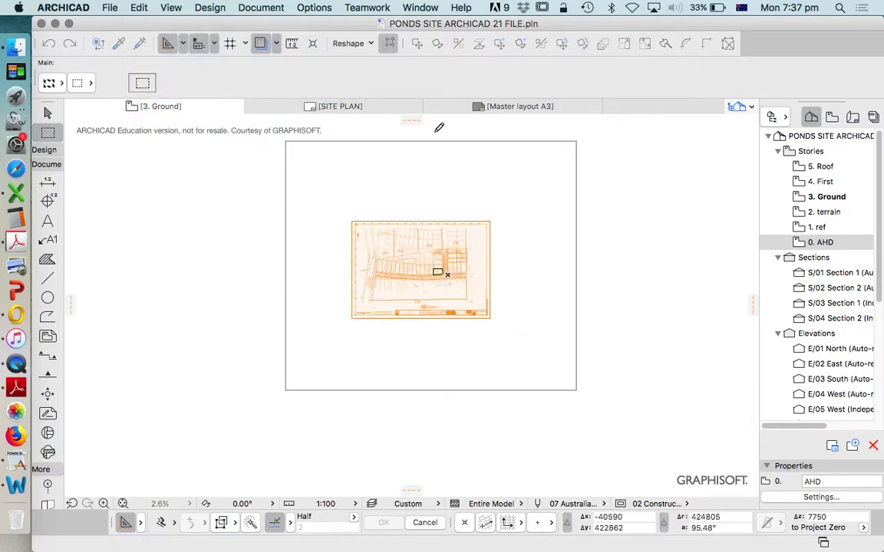
# Step: Hide the traced site-plan reference during the rotation
pyautogui.scroll(5, 418, 252)
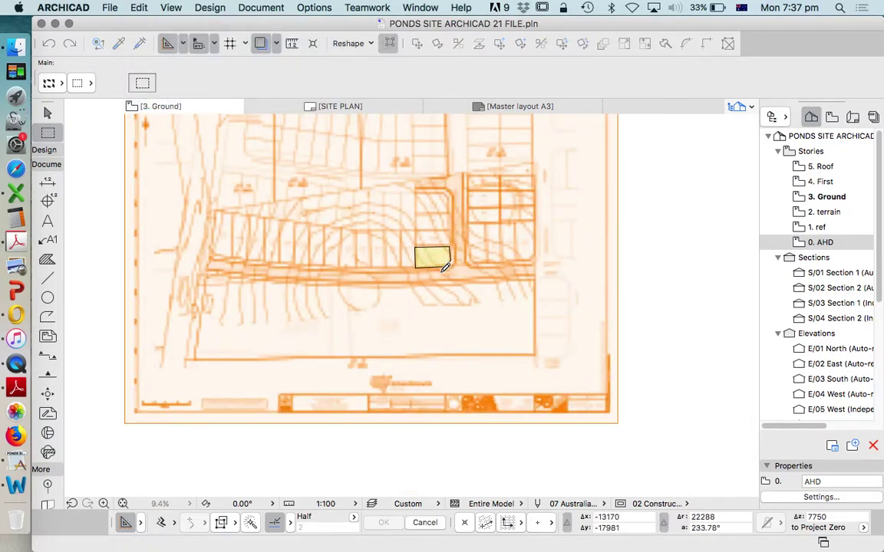
pyautogui.scroll(8, 426, 238)
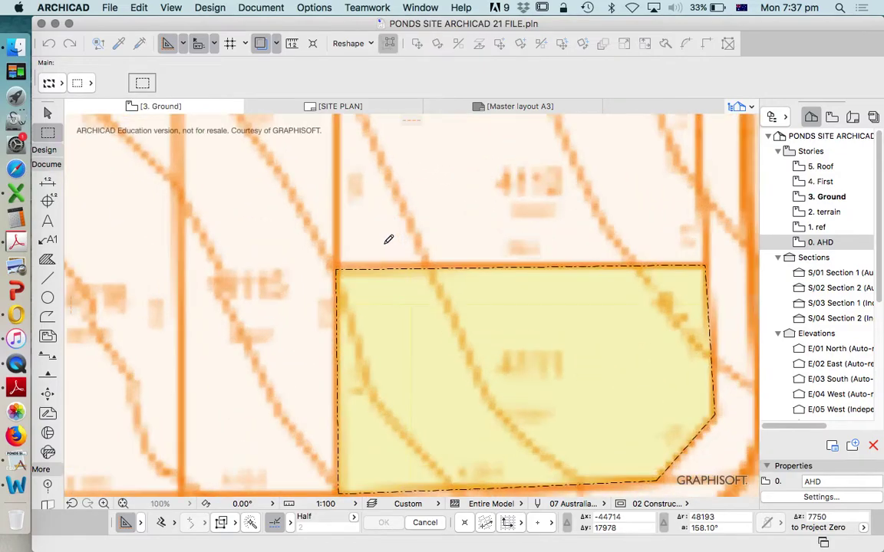
pyautogui.scroll(4, 389, 240)
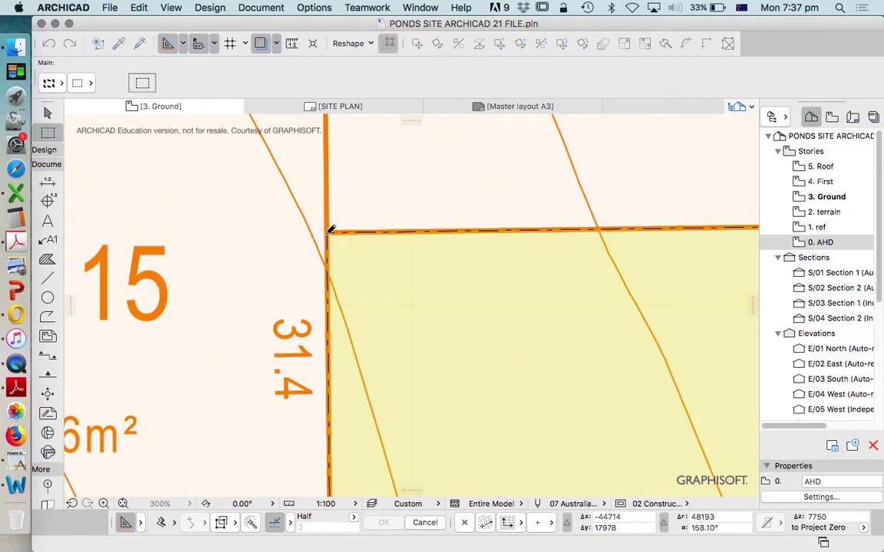
pyautogui.click(260, 44)
pyautogui.scroll(-4, 280, 228)
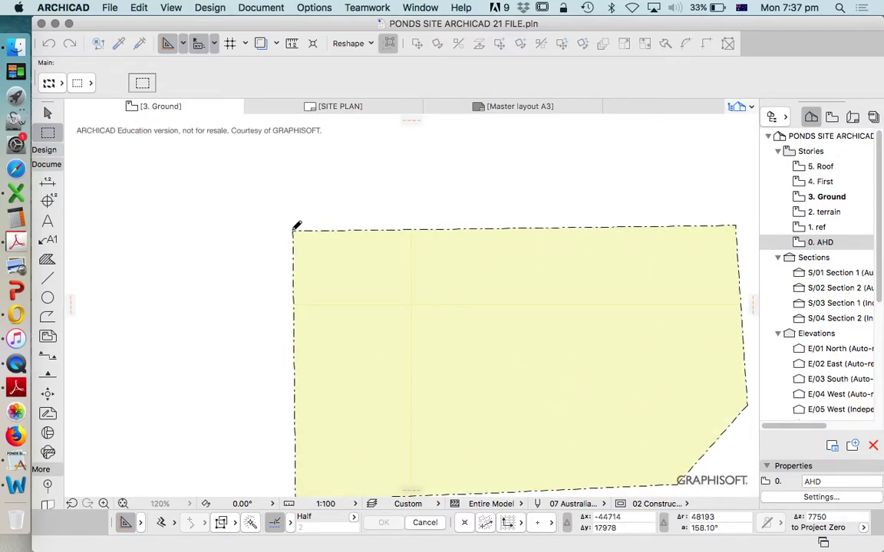
# Step: Rotate the site -0.74° about the zone's top-left corner so its top edge is level
pyautogui.click(294, 229)
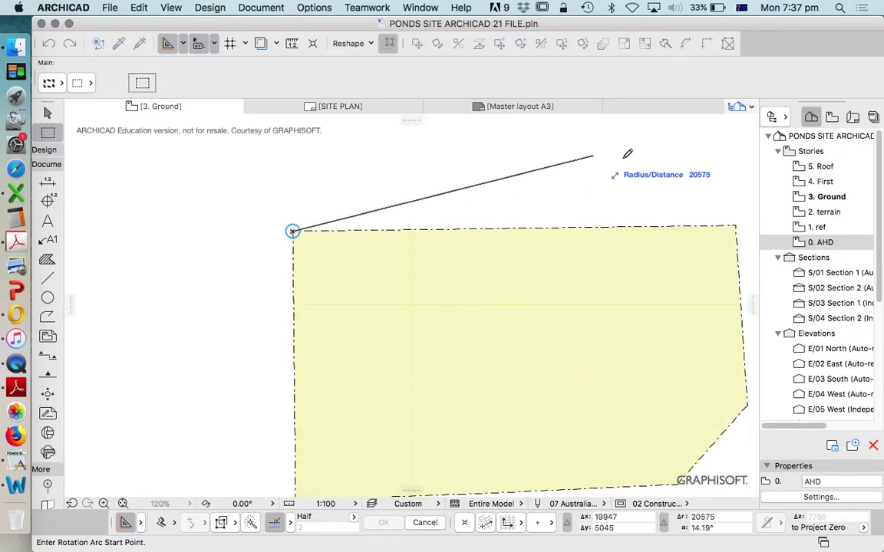
pyautogui.scroll(-3, 433, 194)
pyautogui.scroll(2, 433, 194)
pyautogui.hscroll(3, 537, 192)
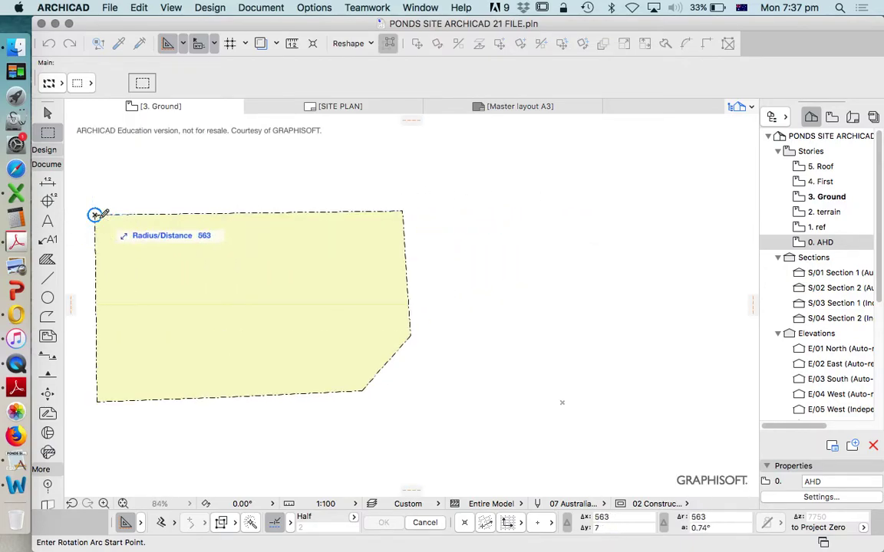
pyautogui.click(403, 210)
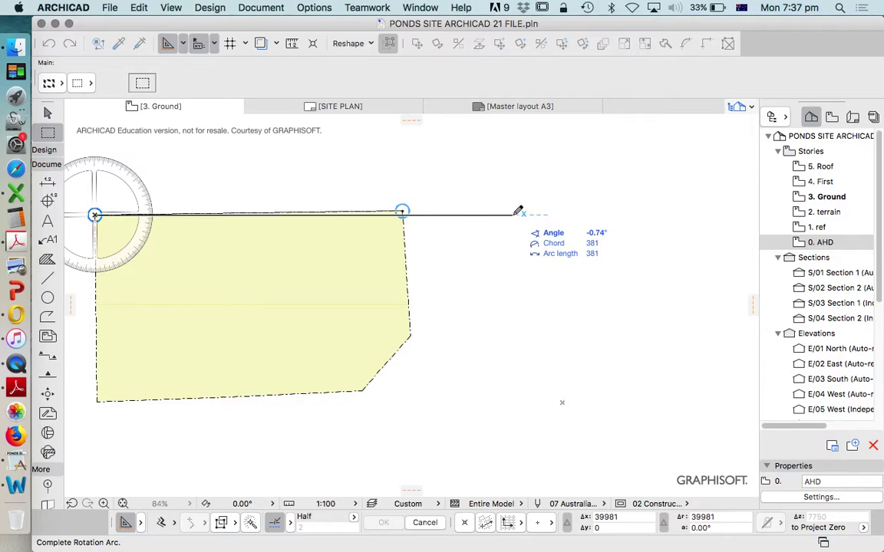
pyautogui.click(518, 211)
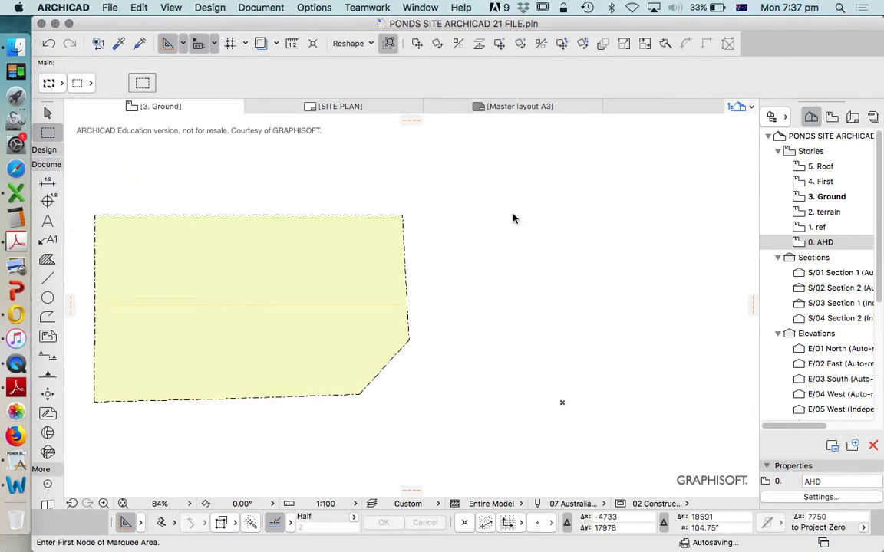
# Step: Show the trace reference again and start a check line at the tilted sheet's top-left corner
pyautogui.scroll(-5, 560, 241)
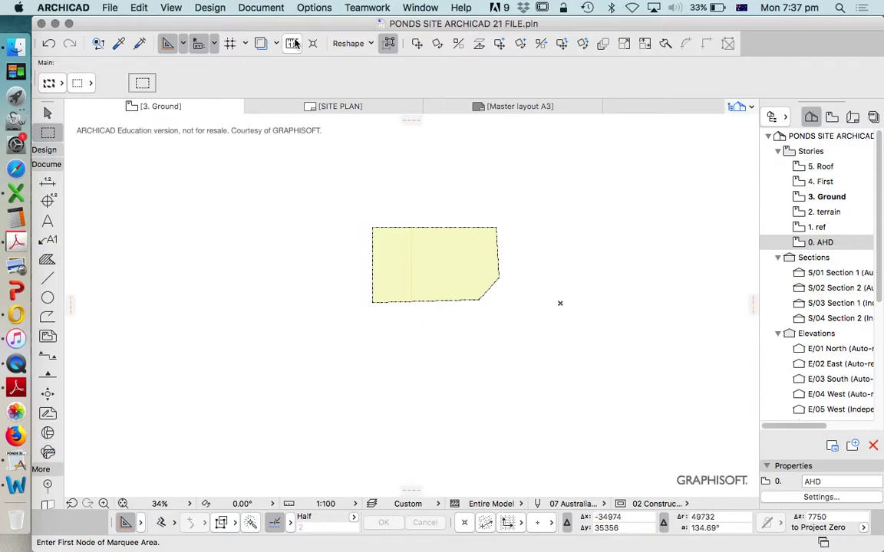
pyautogui.click(262, 45)
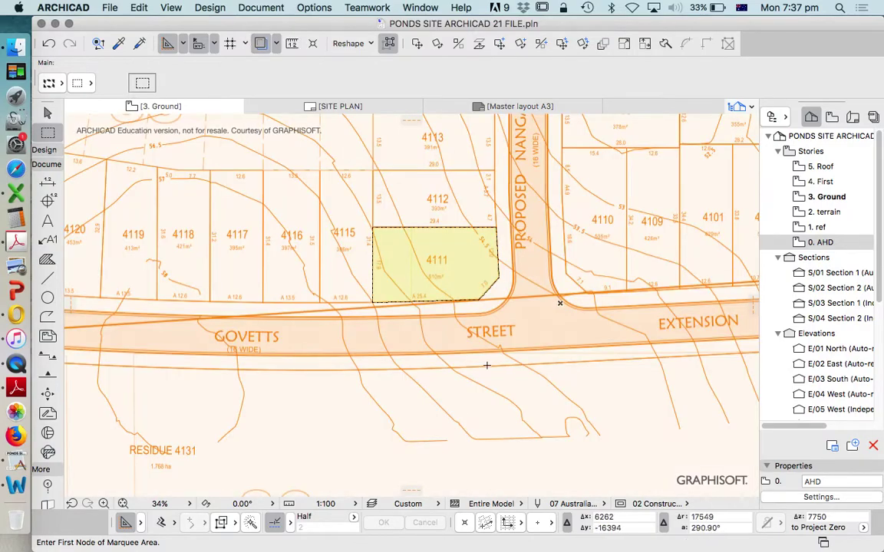
pyautogui.scroll(-10, 471, 360)
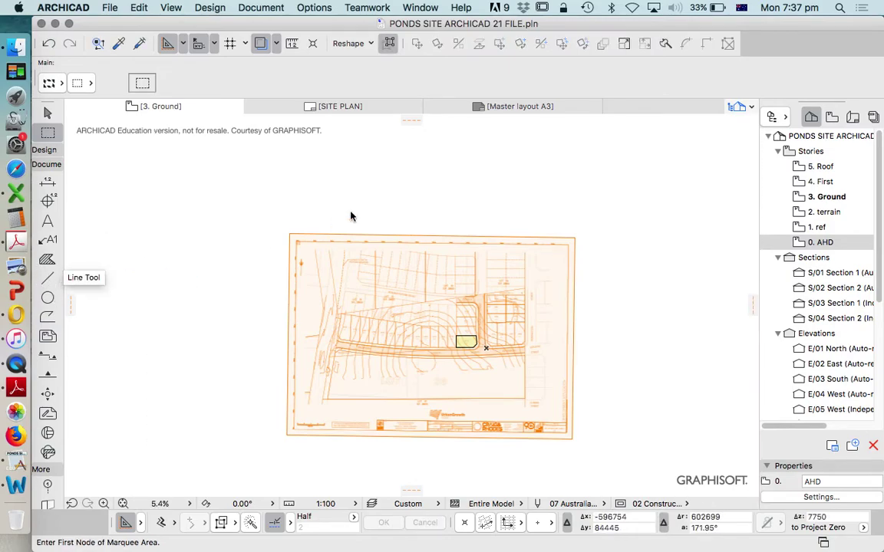
pyautogui.click(48, 278)
pyautogui.click(289, 233)
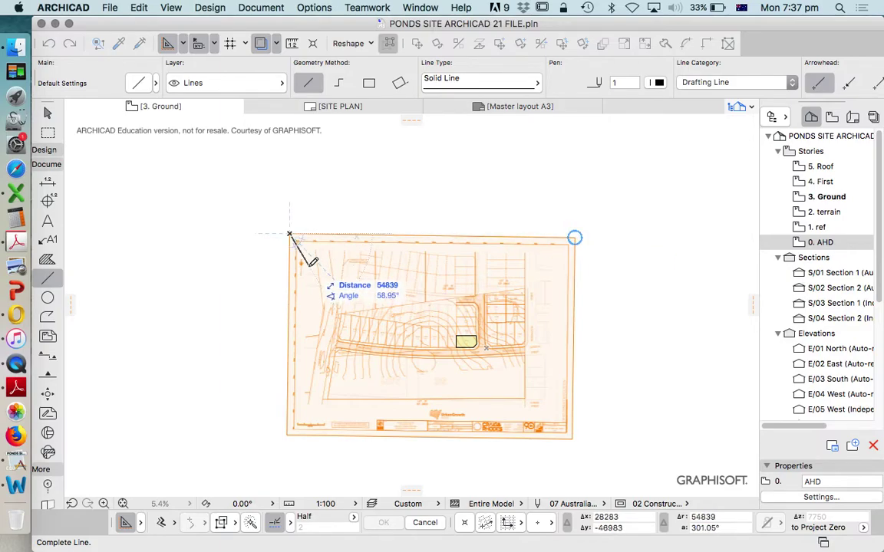
# Step: Cancel the unfinished check line and hide the site-plan trace reference
pyautogui.press('Escape')
pyautogui.scroll(8, 299, 265)
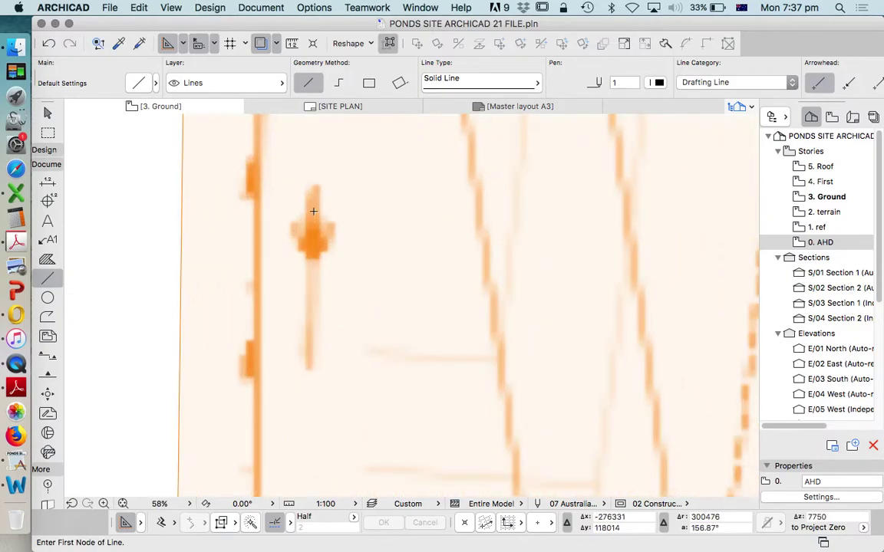
pyautogui.scroll(-10, 314, 226)
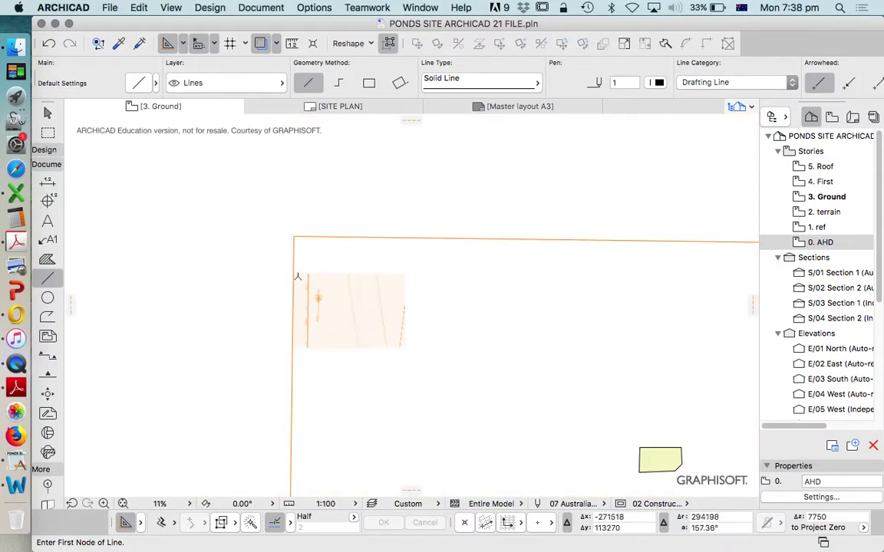
pyautogui.scroll(5, 411, 314)
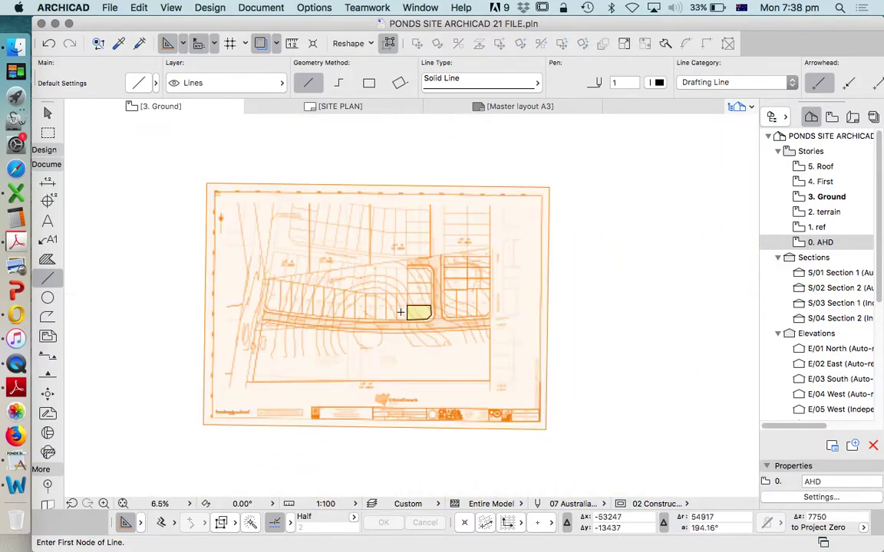
pyautogui.scroll(4, 418, 319)
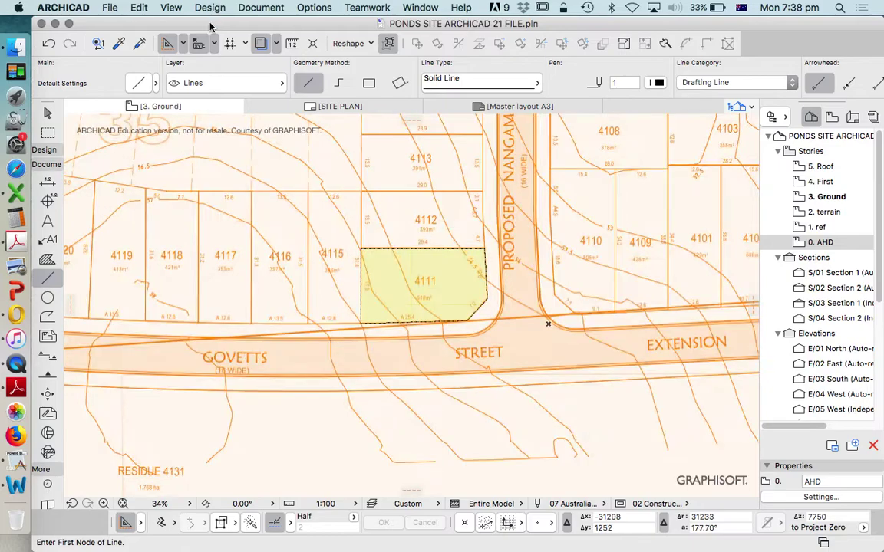
pyautogui.click(255, 43)
# Step: Inspect lot 4111, briefly showing the trace reference with Alt+F2, then hide it again
pyautogui.scroll(5, 428, 262)
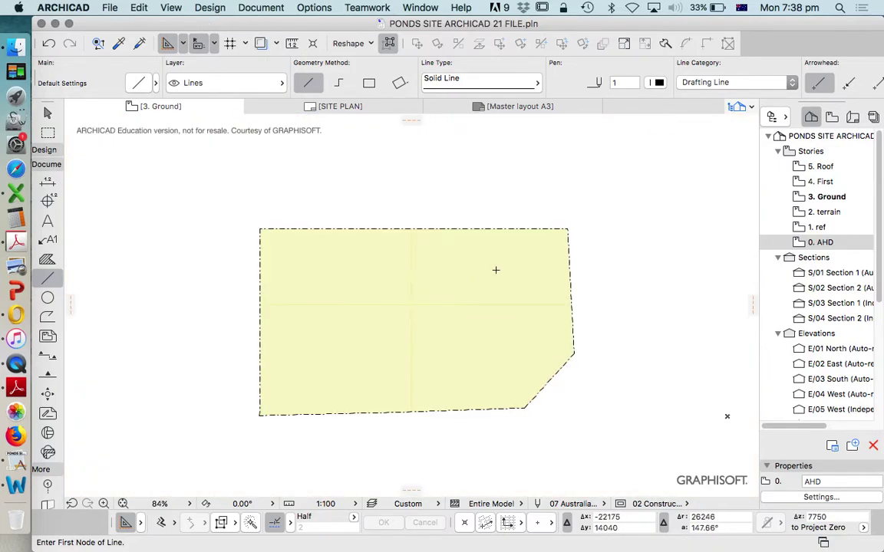
pyautogui.scroll(2, 470, 268)
pyautogui.scroll(-8, 485, 246)
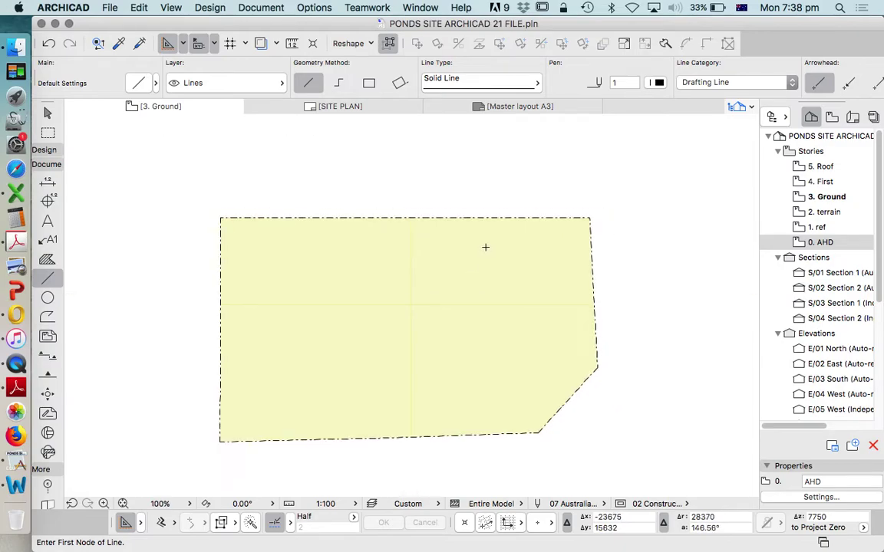
pyautogui.scroll(-5, 529, 312)
pyautogui.hotkey('alt', 'F2')
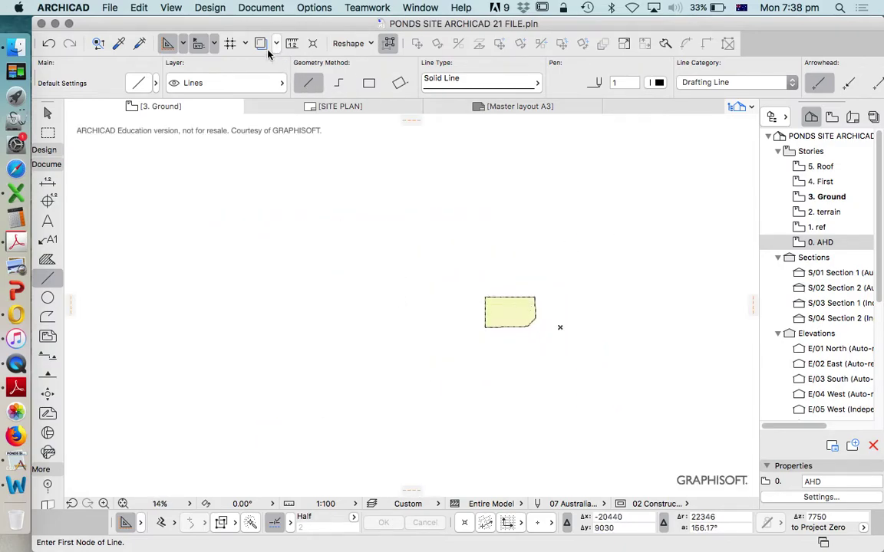
pyautogui.scroll(10, 491, 286)
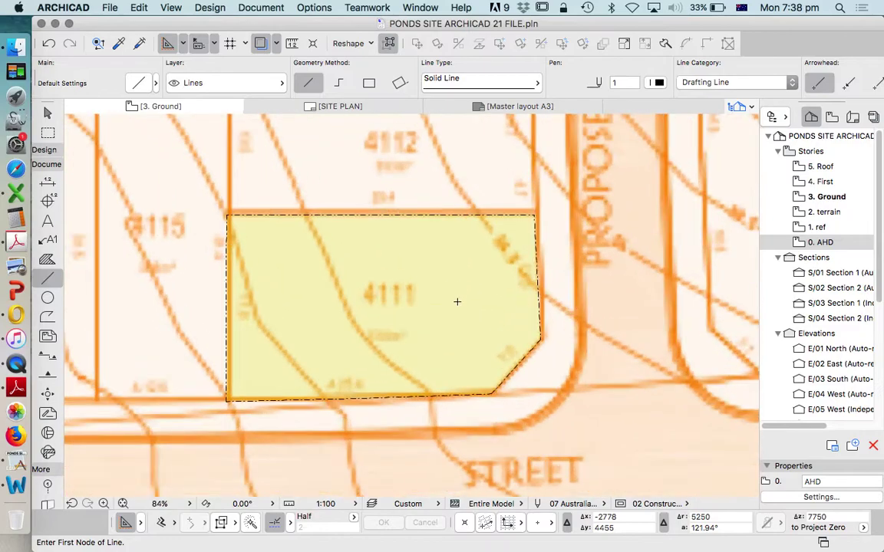
pyautogui.click(260, 44)
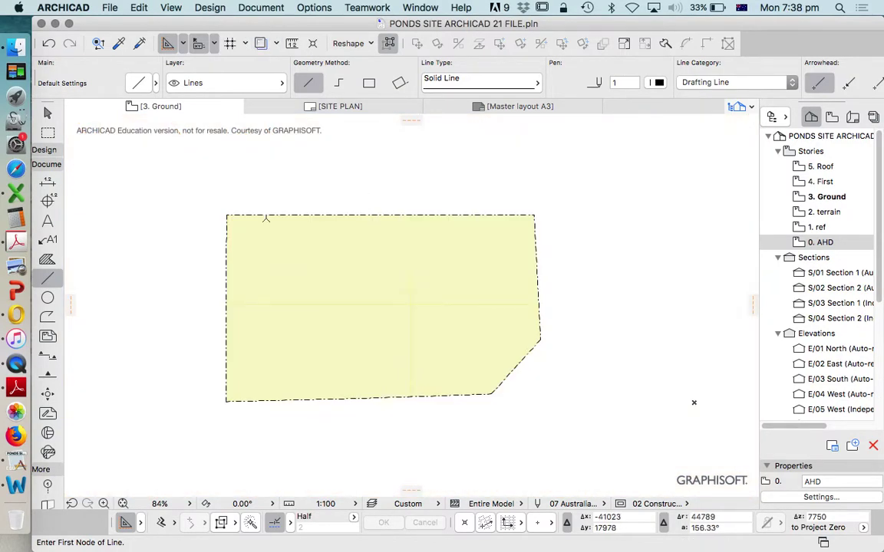
pyautogui.scroll(3, 266, 218)
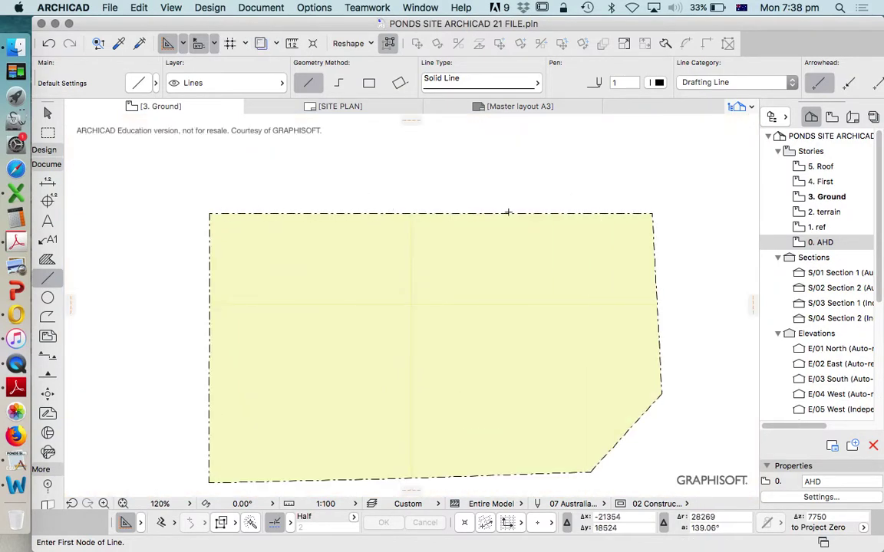
pyautogui.scroll(-2, 298, 193)
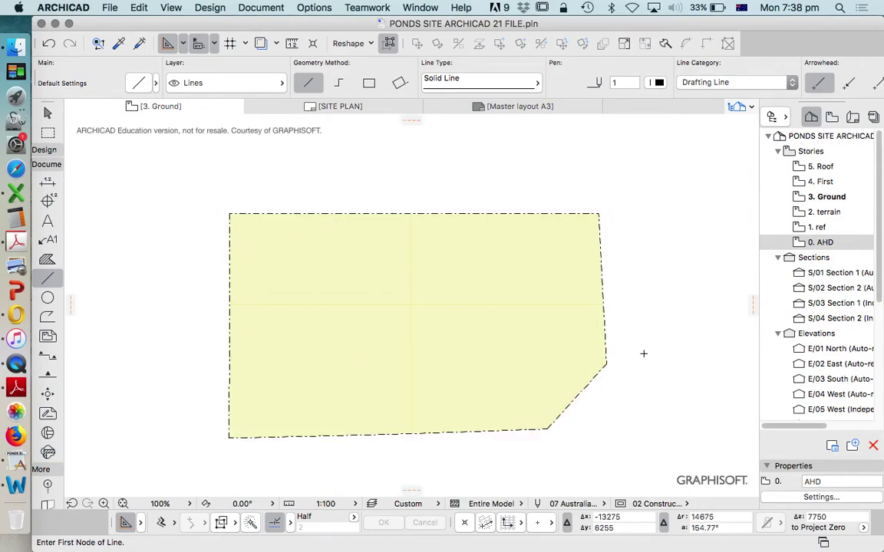